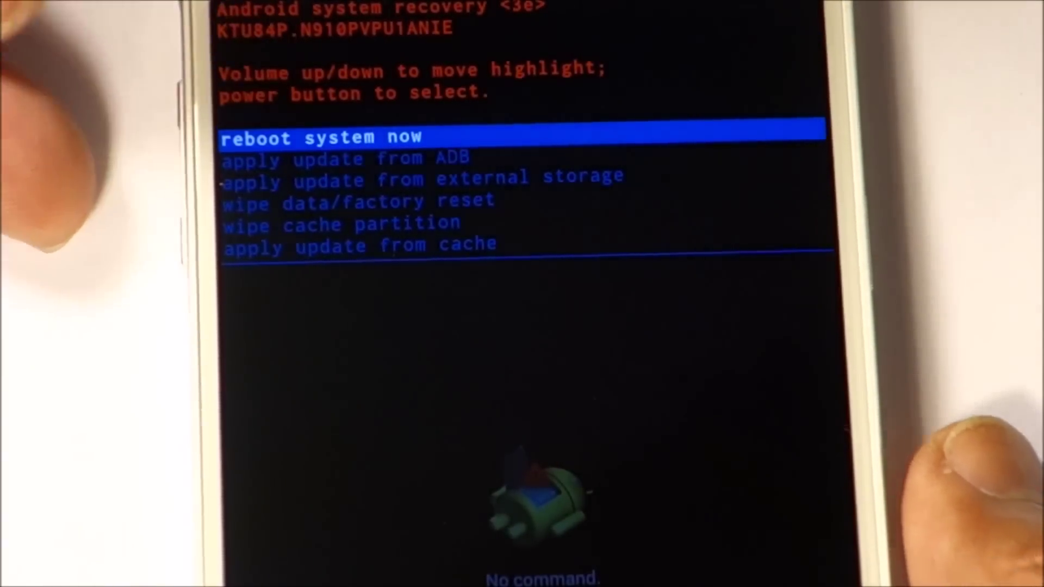
Move the recovery menu highlight down three entries to 'wipe data/factory reset'
key(Down)
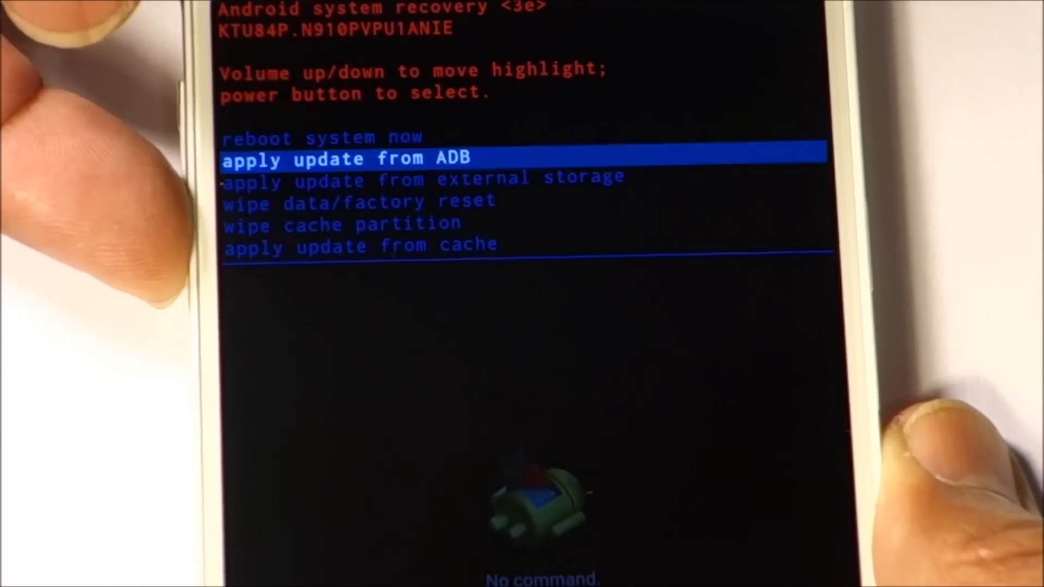
key(Down)
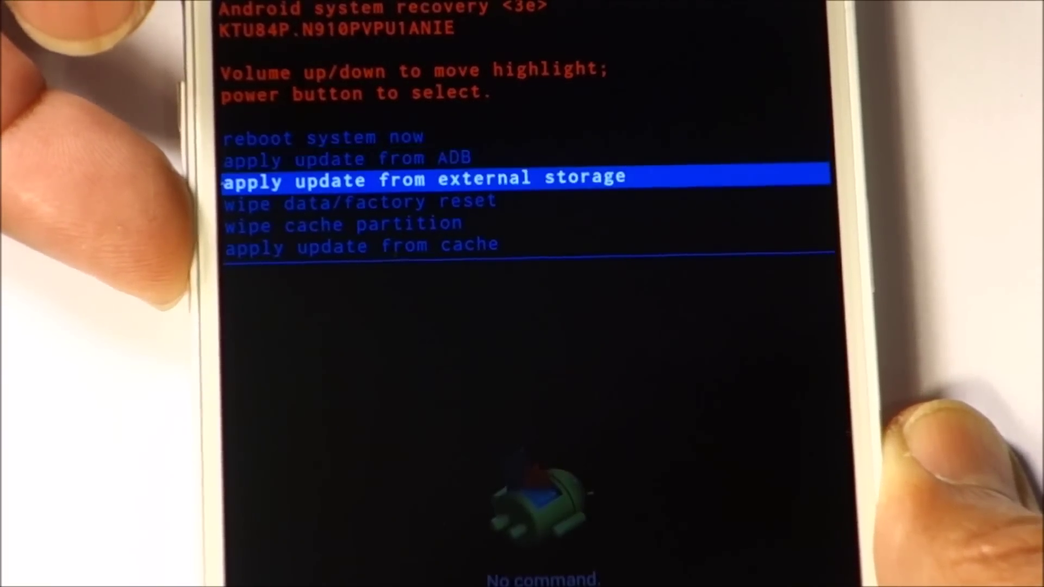
key(Down)
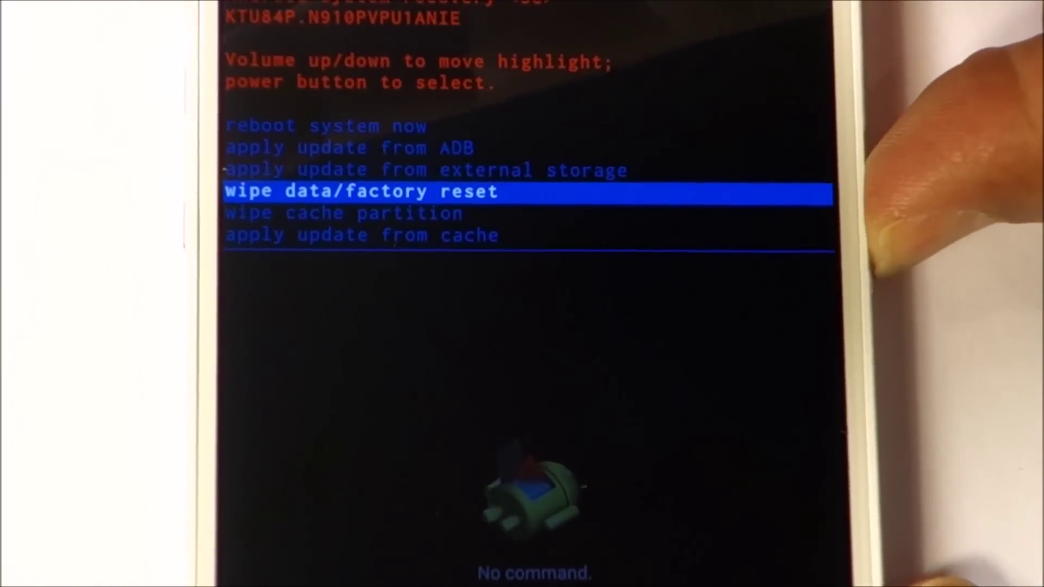
Select 'wipe data/factory reset', then highlight 'Yes -- delete all user data' on the confirmation list
key(Return)
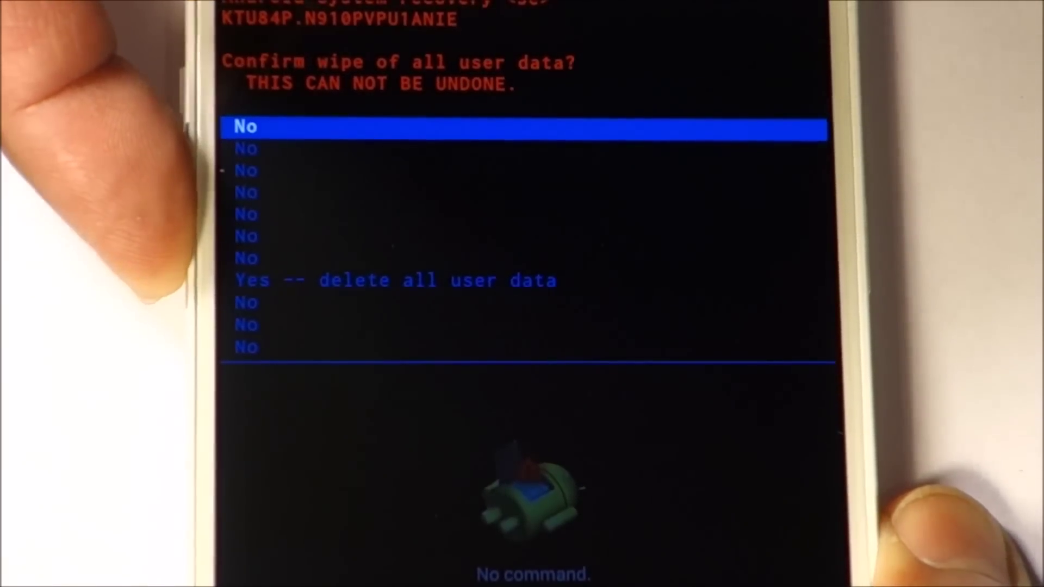
key(Down)
key(Down)
key(Down)
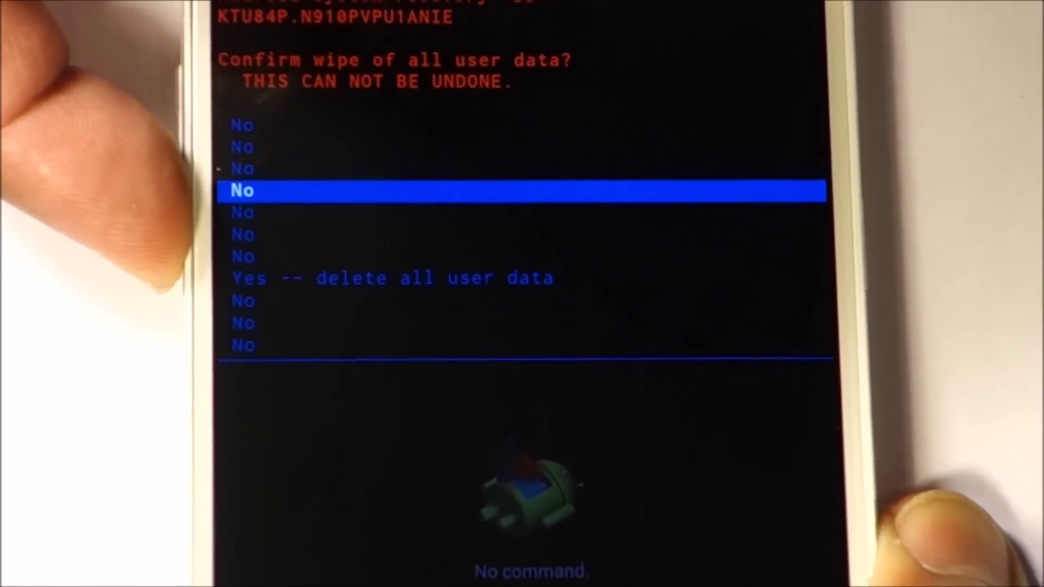
key(Down)
key(Down)
key(Down)
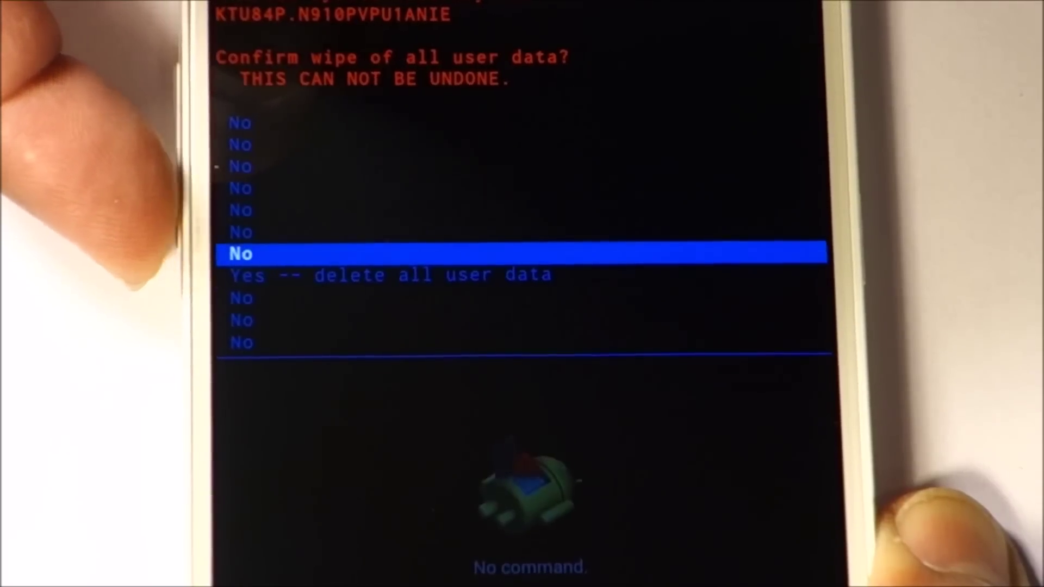
key(Down)
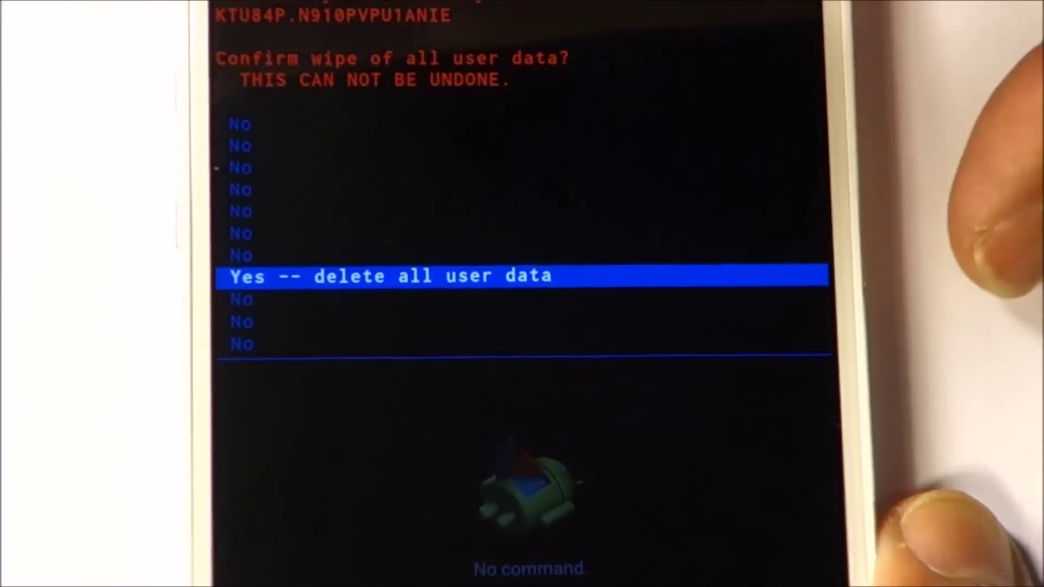